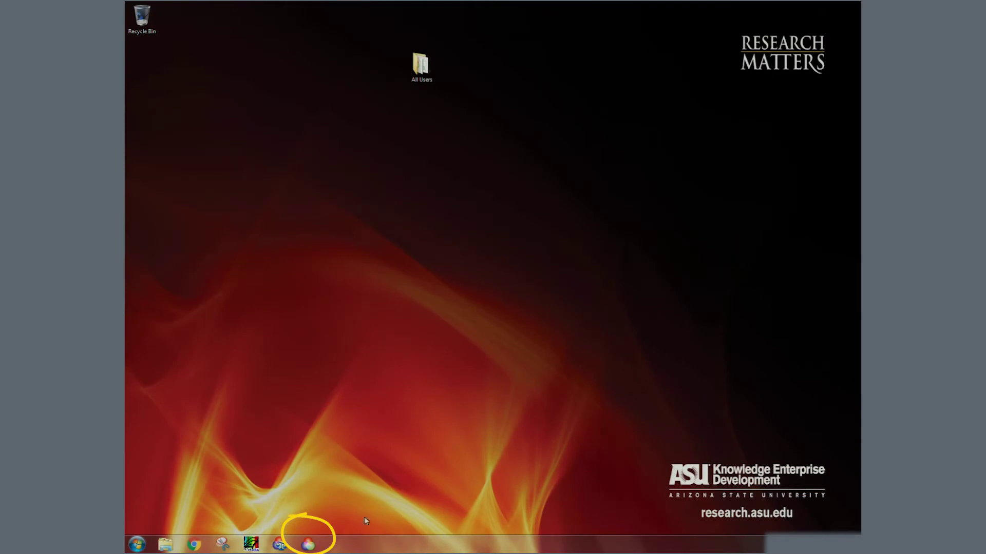
Launch PerkinElmer Spectrum from the taskbar and confirm the login so it loads.
{"action": "left_click", "coordinate": [308, 544]}
{"action": "left_click", "coordinate": [501, 299]}
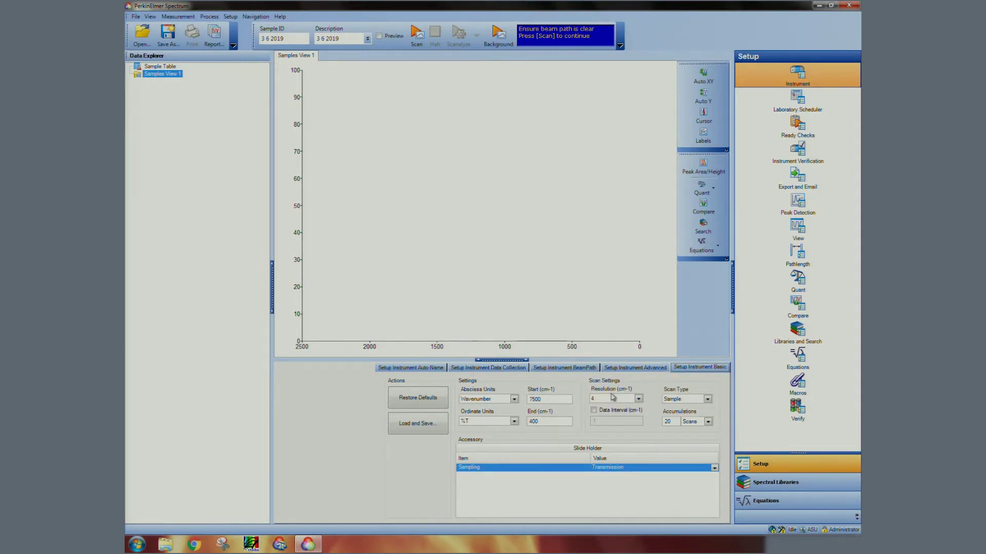
Keep resolution 4 and scan type Sample, and change accumulations from 20 to 4.
{"action": "left_click", "coordinate": [639, 400]}
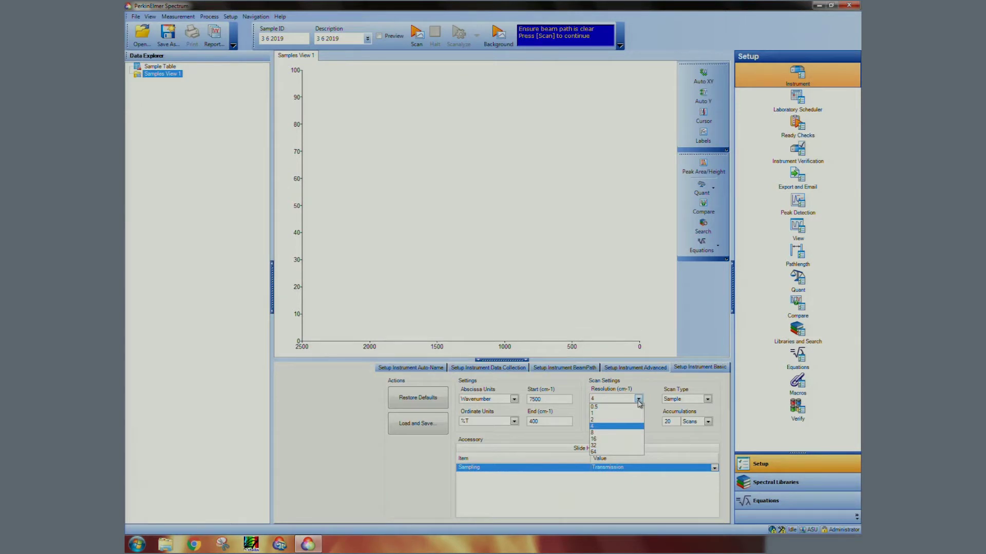
{"action": "left_click", "coordinate": [639, 399]}
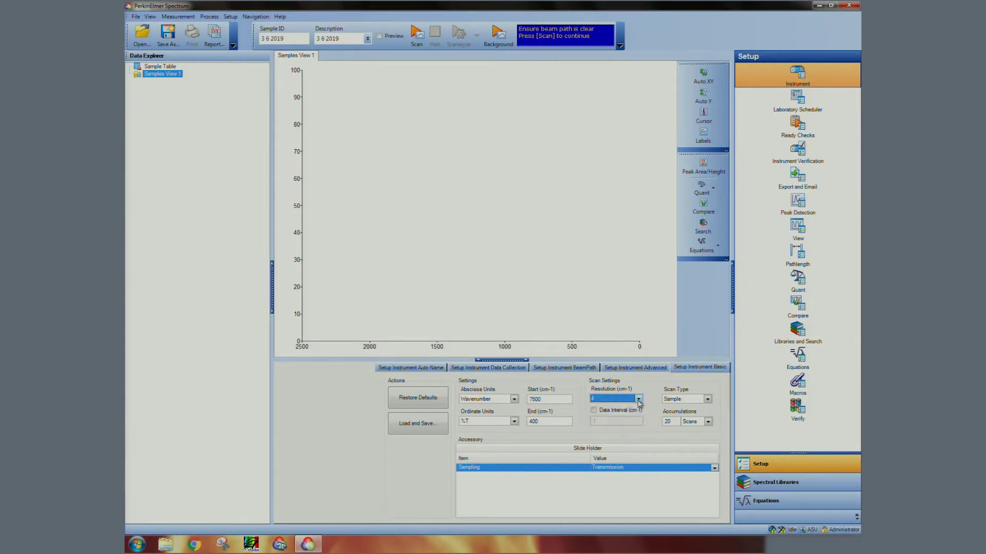
{"action": "left_click", "coordinate": [708, 401]}
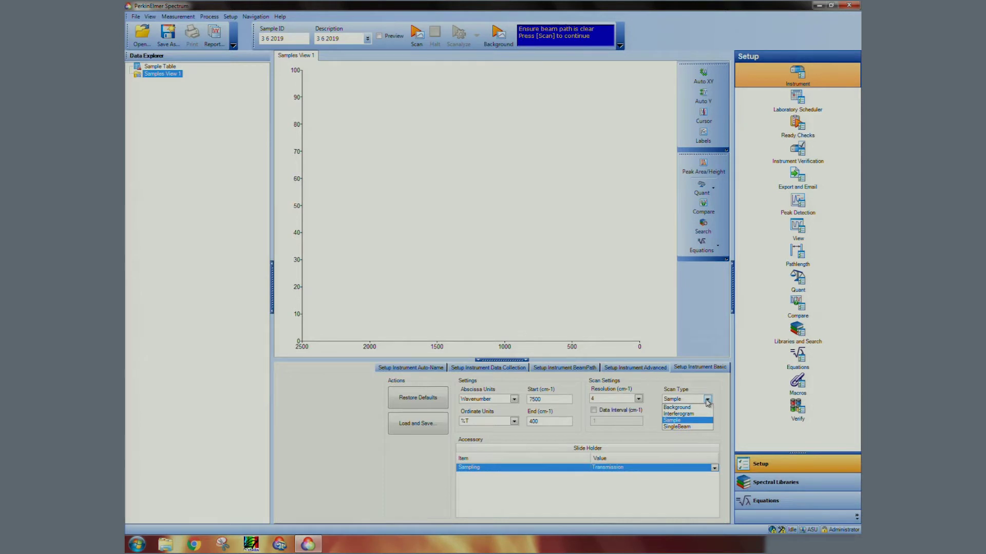
{"action": "left_click", "coordinate": [708, 400]}
{"action": "left_click", "coordinate": [671, 421]}
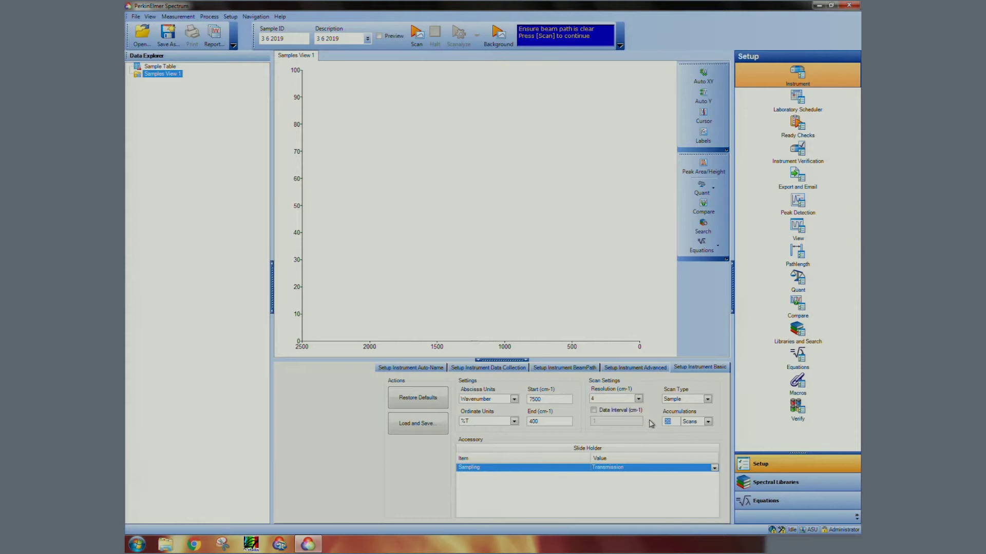
{"action": "type", "text": "4"}
{"action": "key", "text": "Tab"}
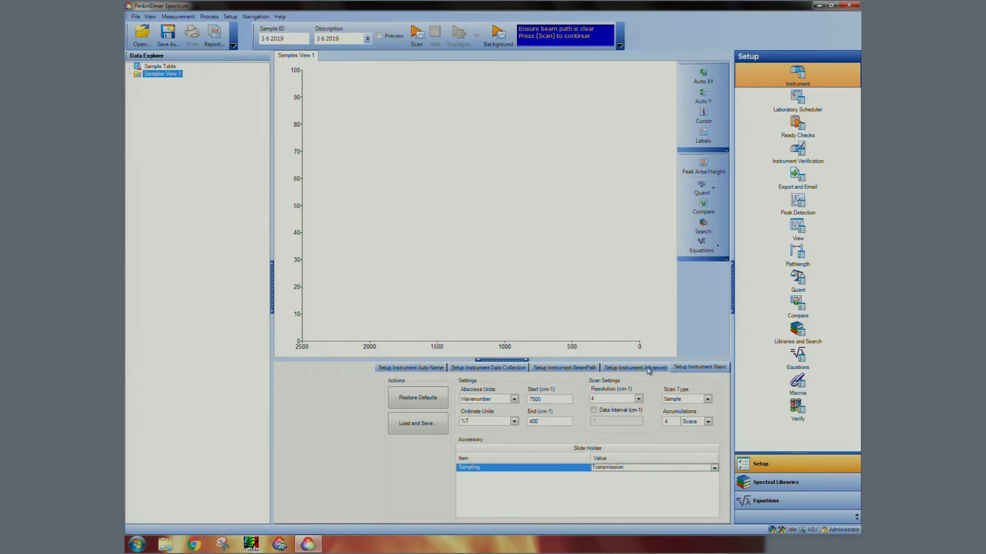
Set scan speed to 1, then restore Basic defaults: 4000–450 cm-1 range, 1 scan.
{"action": "left_click", "coordinate": [648, 368]}
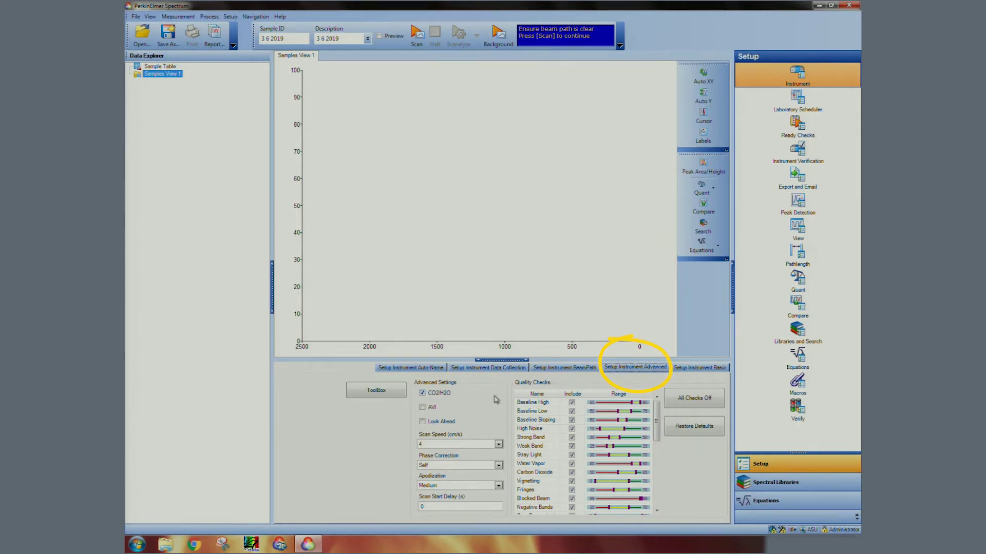
{"action": "left_click", "coordinate": [498, 485]}
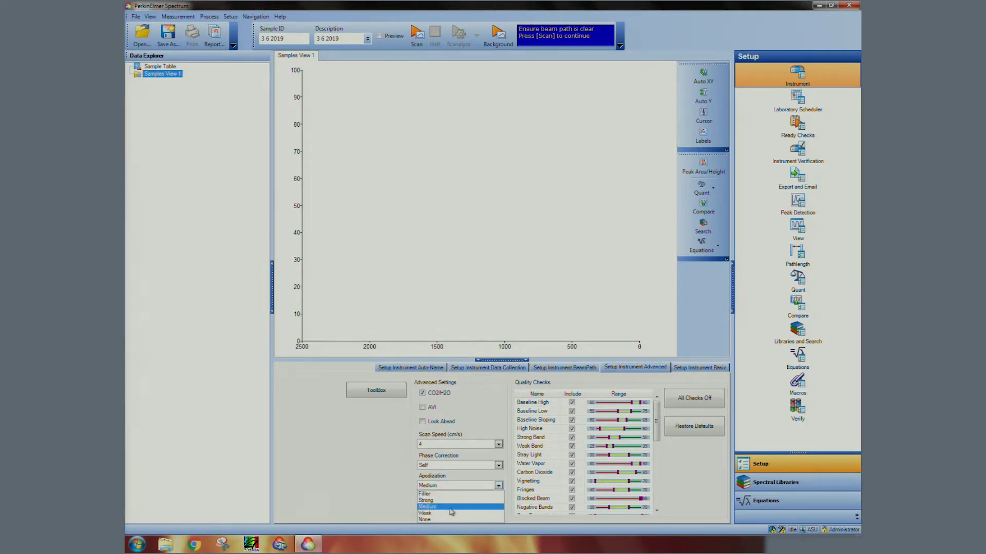
{"action": "left_click", "coordinate": [498, 444]}
{"action": "left_click", "coordinate": [499, 445]}
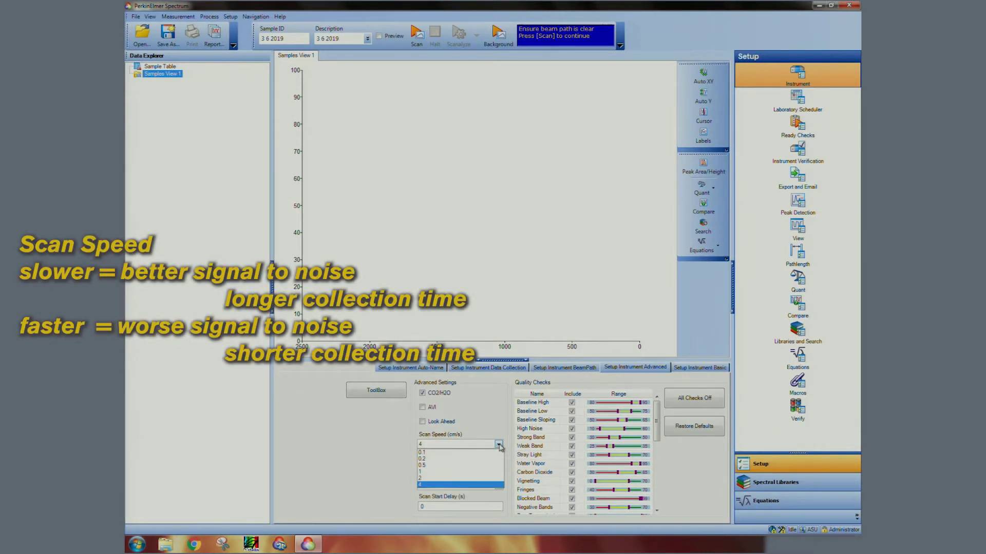
{"action": "left_click", "coordinate": [464, 478]}
{"action": "left_click", "coordinate": [693, 432]}
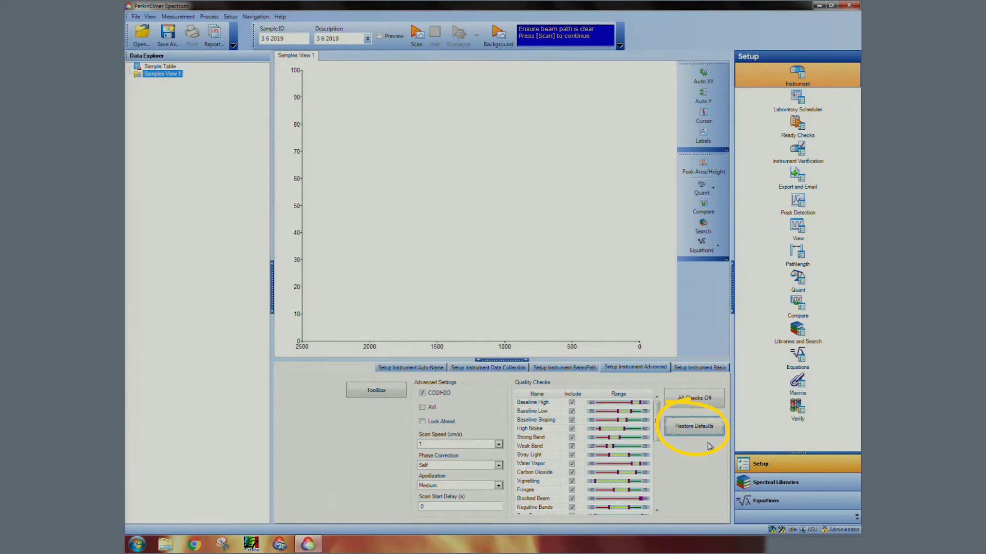
{"action": "left_click", "coordinate": [699, 368]}
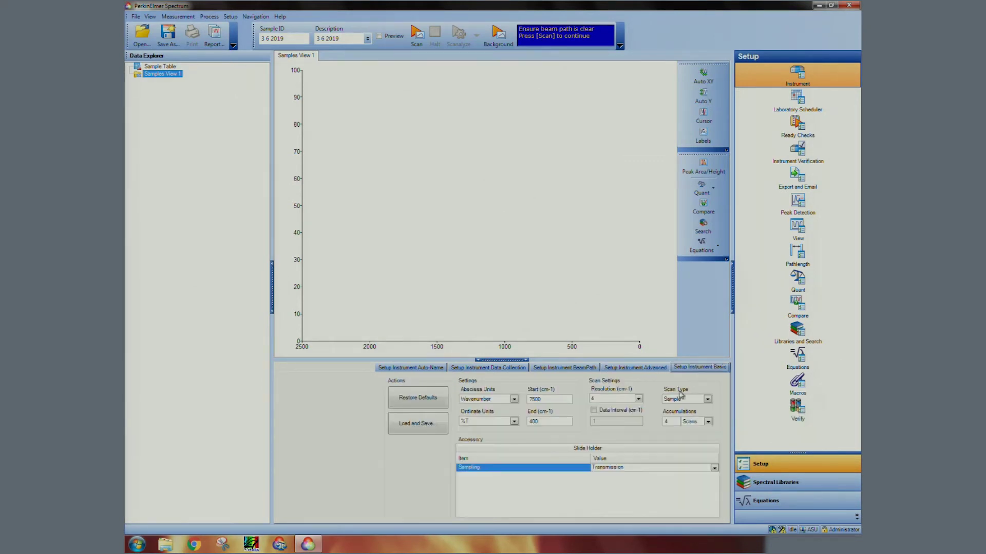
{"action": "left_click", "coordinate": [410, 404]}
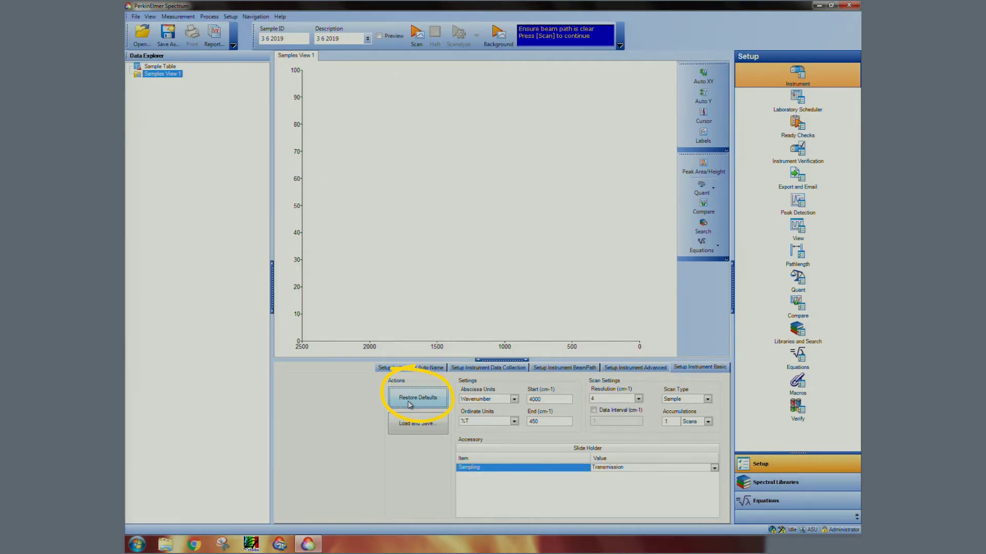
On the Data Collection settings, set the spectra save location to the All Users folder.
{"action": "left_click", "coordinate": [495, 368]}
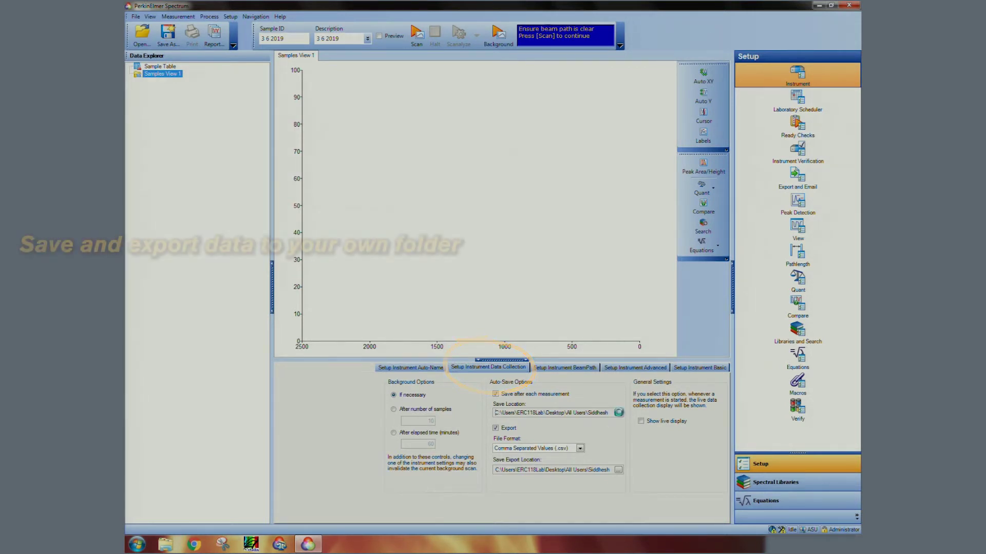
{"action": "left_click", "coordinate": [618, 414]}
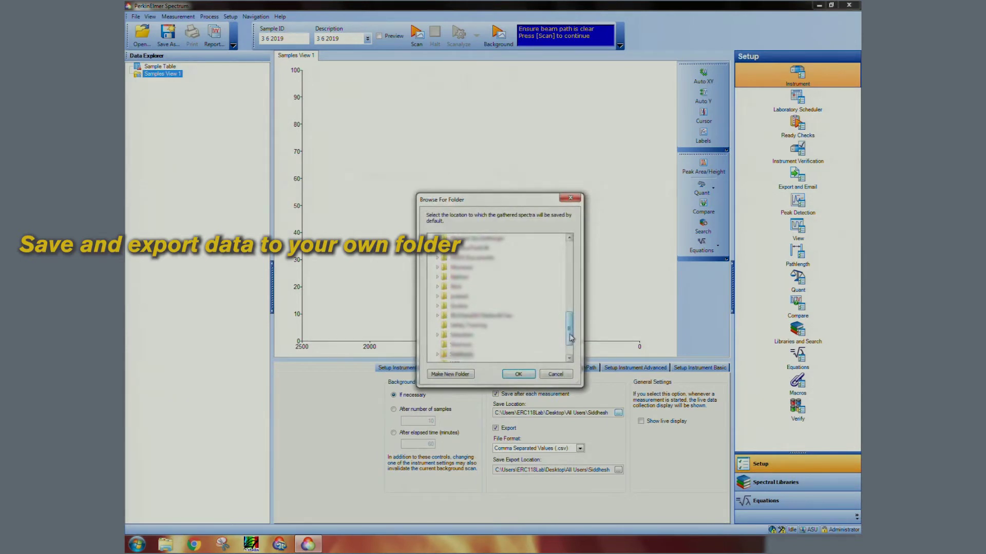
{"action": "left_click_drag", "start_coordinate": [569, 335], "coordinate": [548, 249]}
{"action": "left_click", "coordinate": [454, 307]}
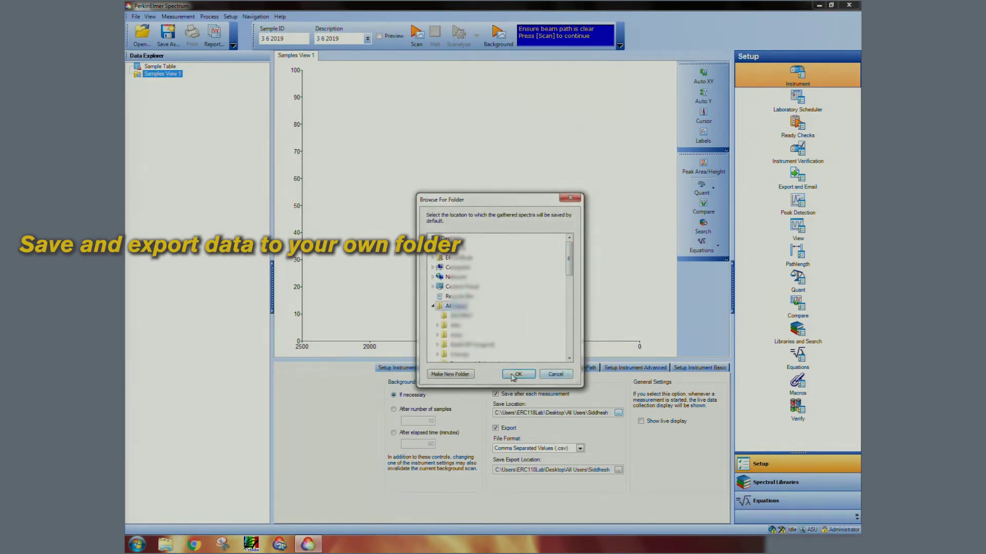
{"action": "left_click", "coordinate": [518, 374]}
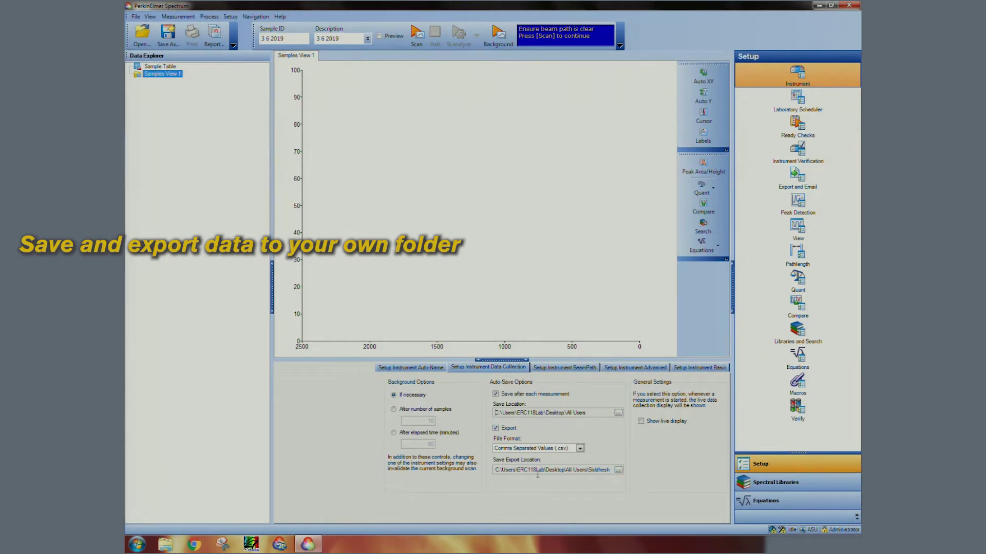
Set the export location to the All Users folder as well.
{"action": "left_click", "coordinate": [617, 470]}
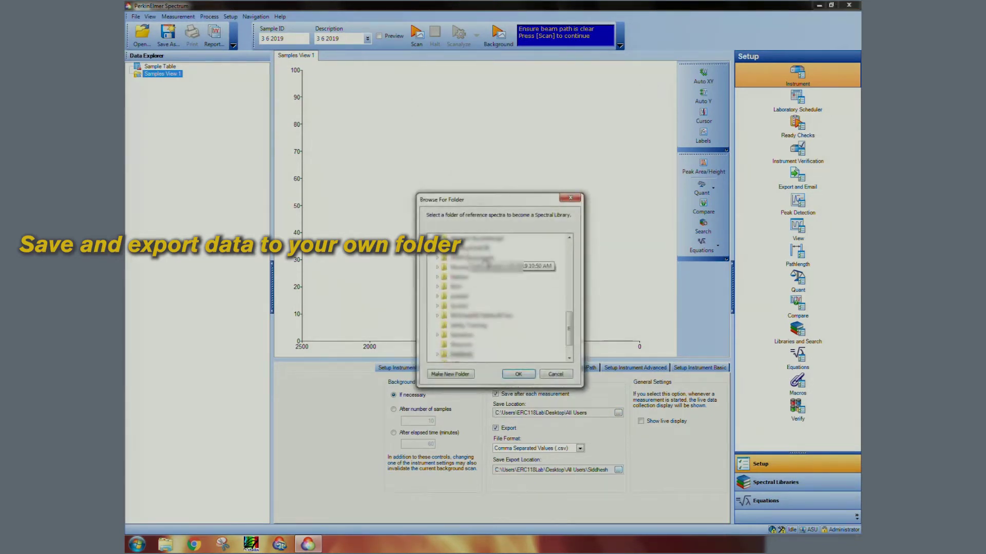
{"action": "left_click_drag", "start_coordinate": [564, 318], "coordinate": [560, 258]}
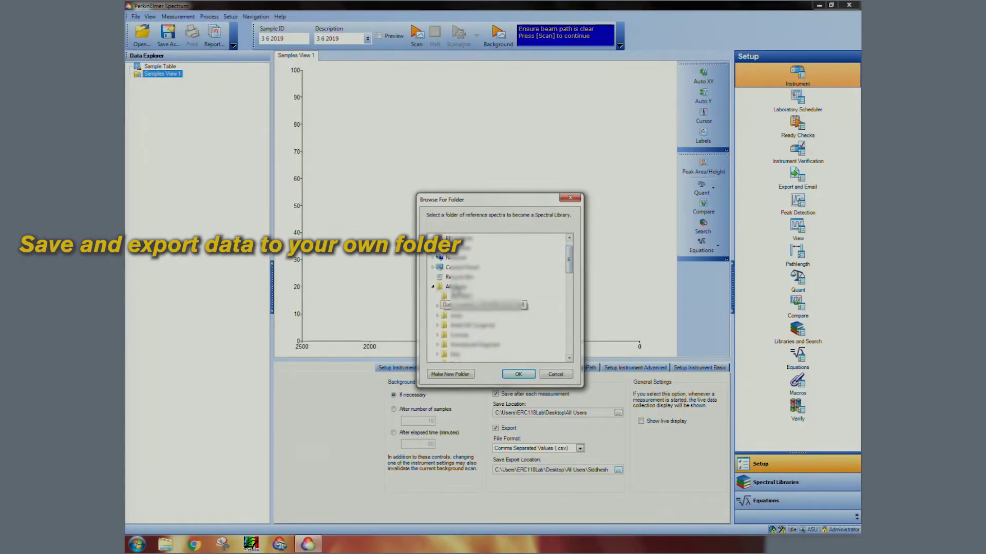
{"action": "left_click", "coordinate": [518, 375]}
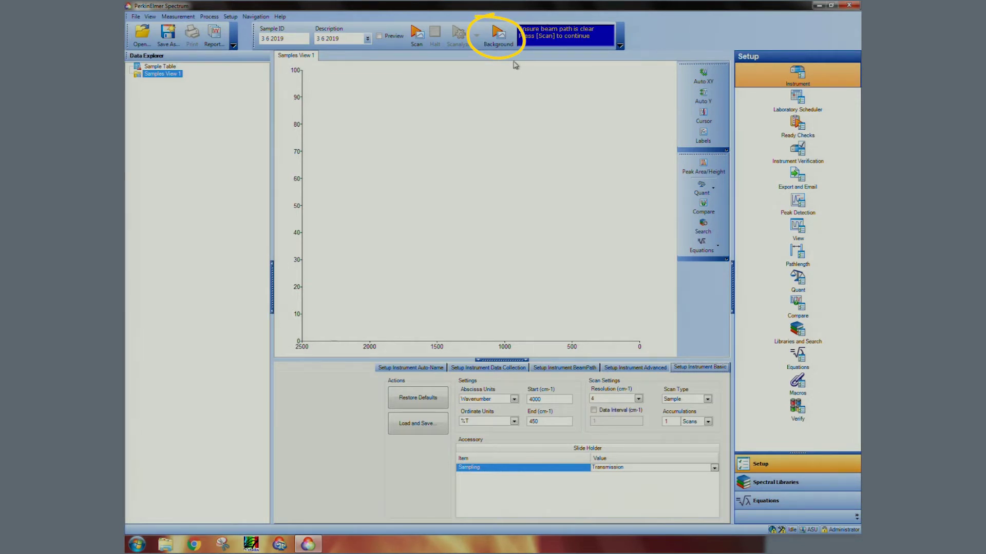
Record a background scan with the sample compartment empty.
{"action": "left_click", "coordinate": [495, 34]}
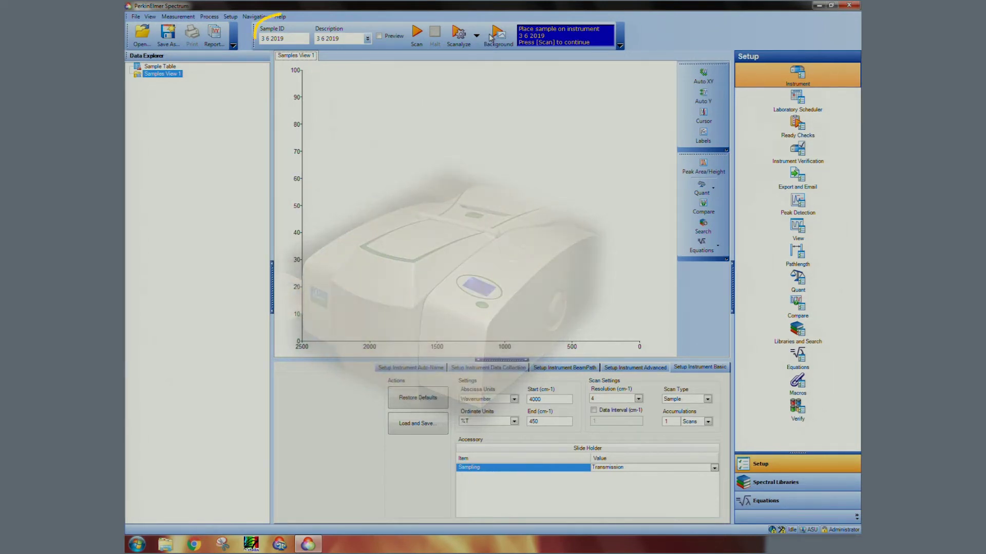
Name the sample 'tape' and scan it, plotting its %T spectrum from 4000–450 cm-1.
{"action": "left_click", "coordinate": [283, 38]}
{"action": "type", "text": "tape"}
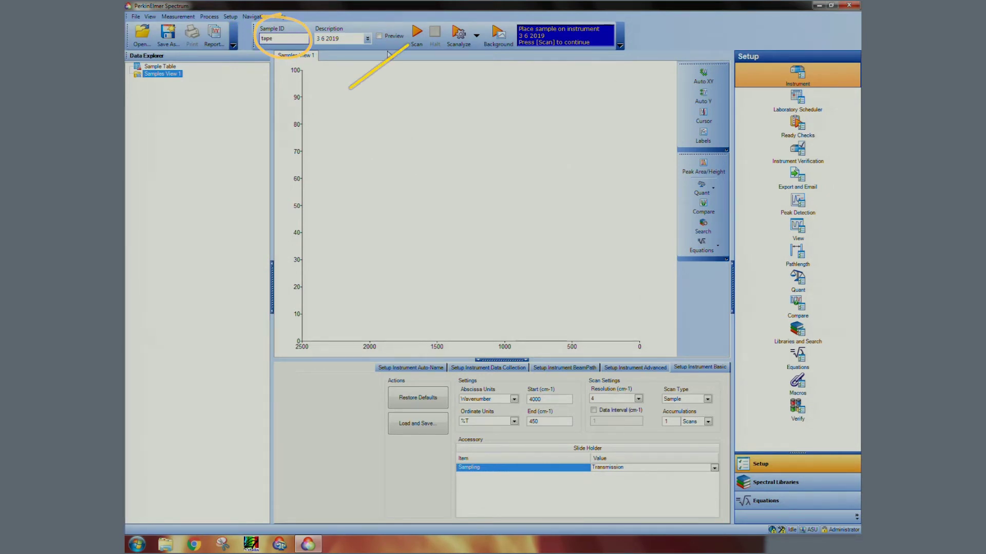
{"action": "left_click", "coordinate": [417, 33]}
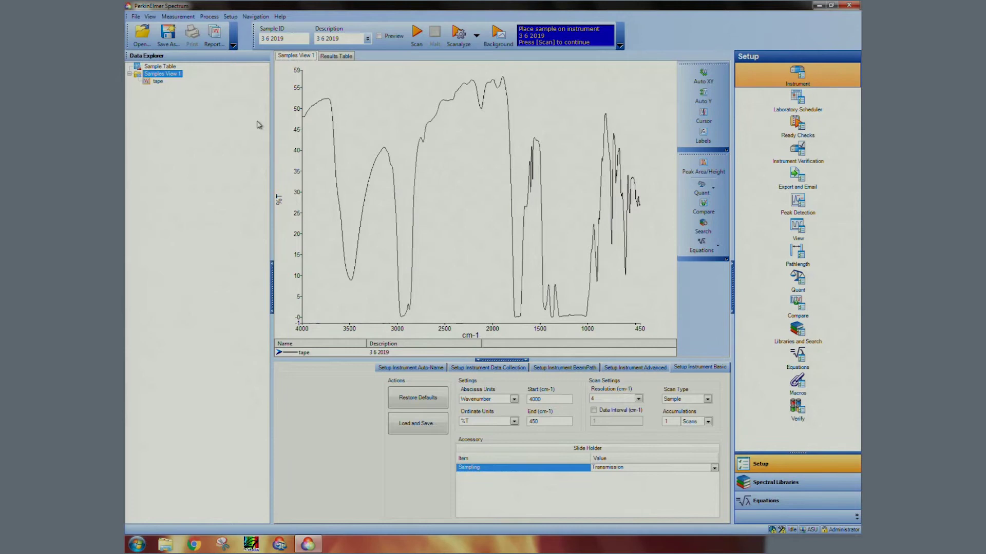
Acquire a second spectrum, labelled 3 6 2019, overlaid on the tape spectrum.
{"action": "left_click", "coordinate": [413, 36]}
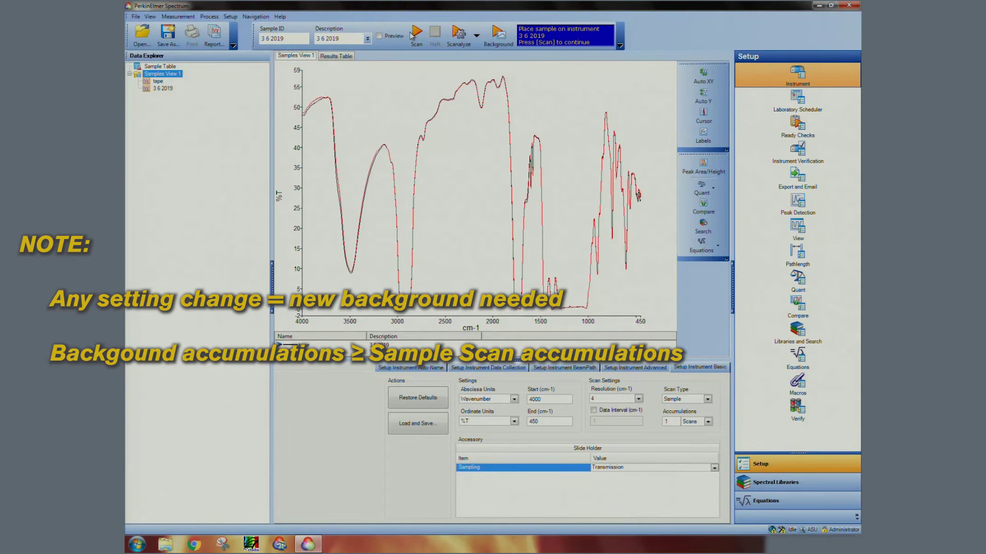
Switch to a -50 to 50 point DiffuseIR interferogram, enable Preview, and name the sample 'test'.
{"action": "double_click", "coordinate": [667, 421]}
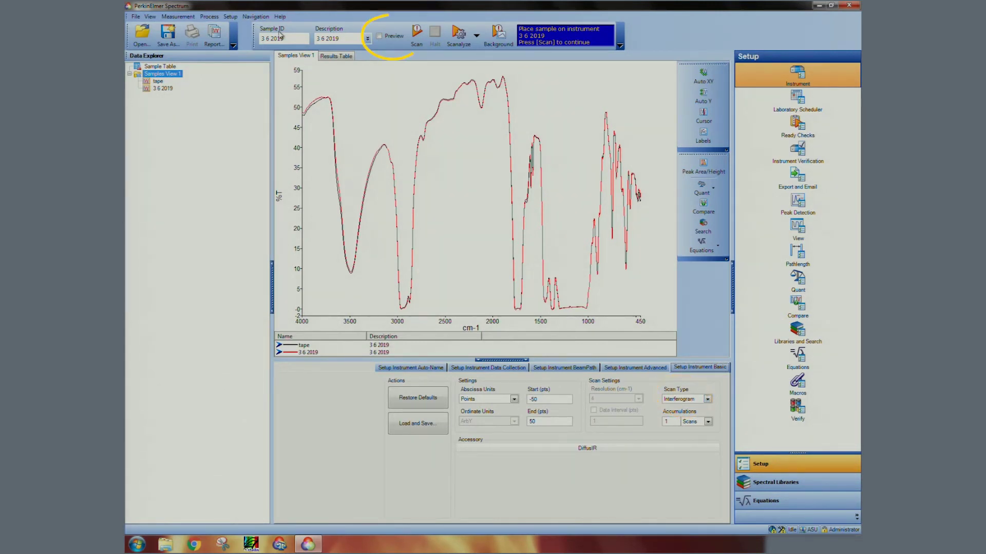
{"action": "left_click", "coordinate": [380, 37]}
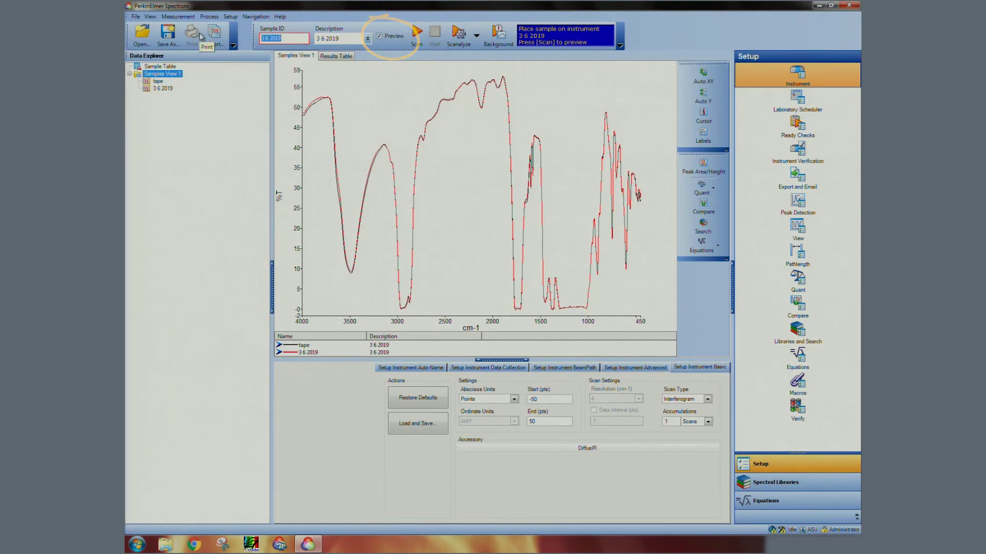
{"action": "type", "text": "test"}
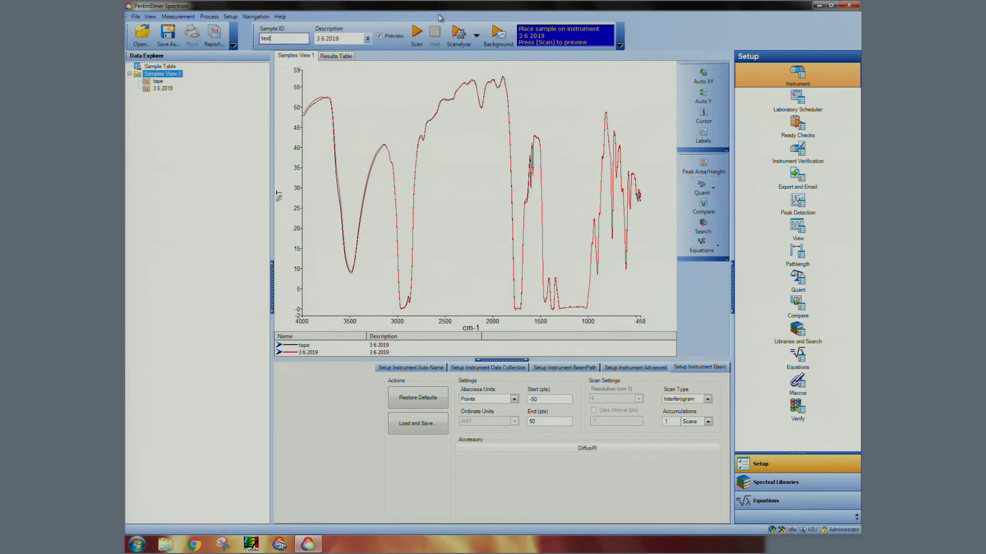
Start the live interferogram preview and mark the 0.23 centerburst peak with a horizontal cursor.
{"action": "left_click", "coordinate": [417, 32]}
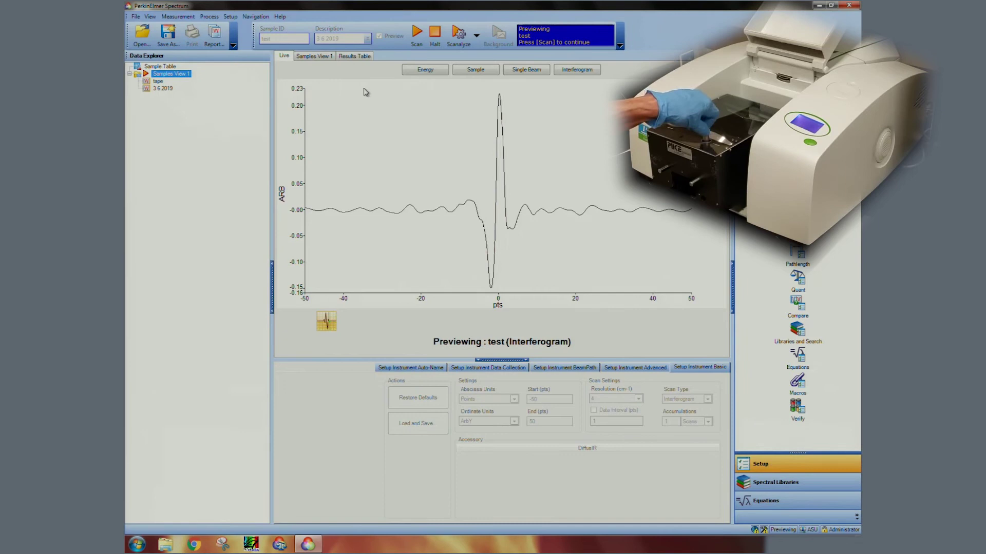
{"action": "right_click", "coordinate": [421, 115]}
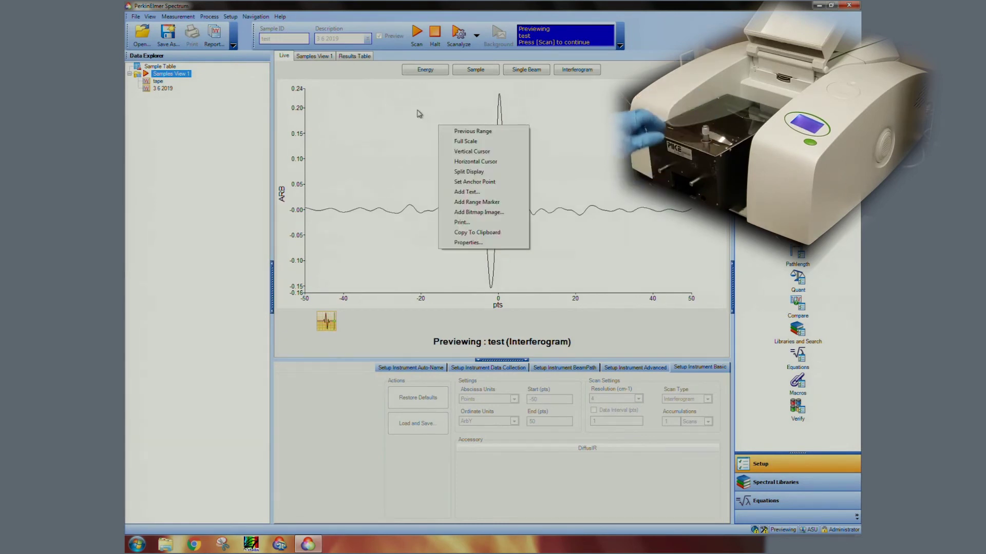
{"action": "left_click", "coordinate": [477, 164]}
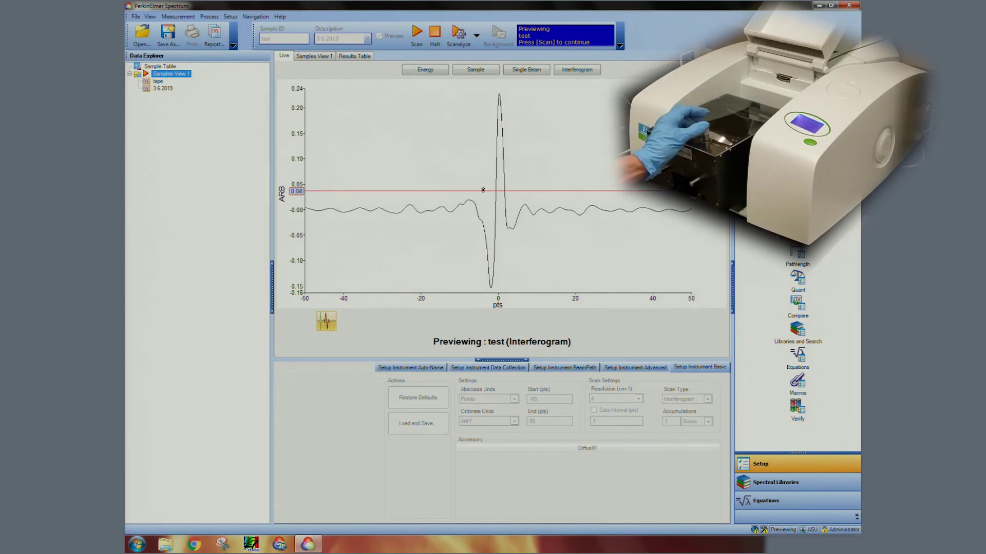
{"action": "left_click_drag", "start_coordinate": [488, 190], "coordinate": [501, 90]}
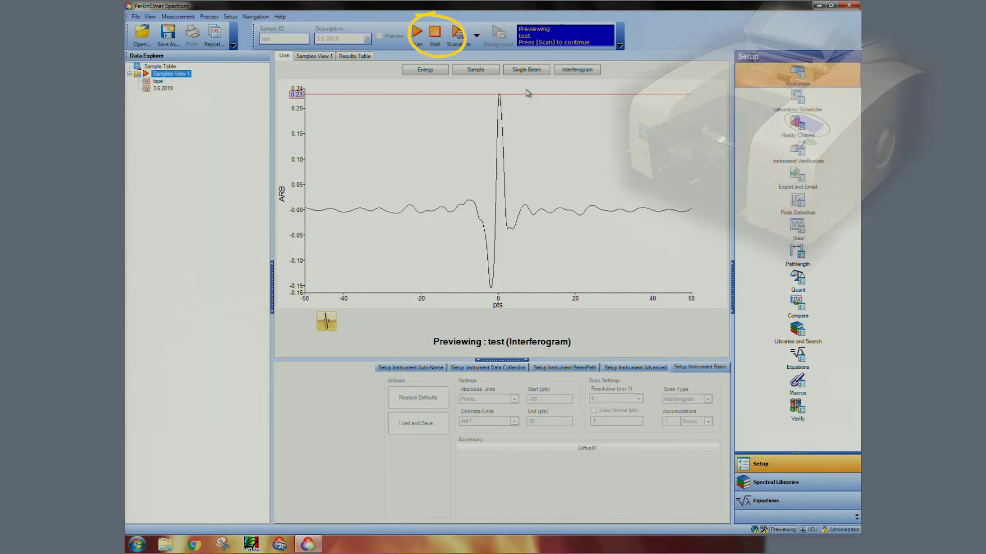
Halt the preview, delete the 3 6 2019 spectrum, and select the Sample ID to rename it 'mirror'.
{"action": "left_click", "coordinate": [435, 37]}
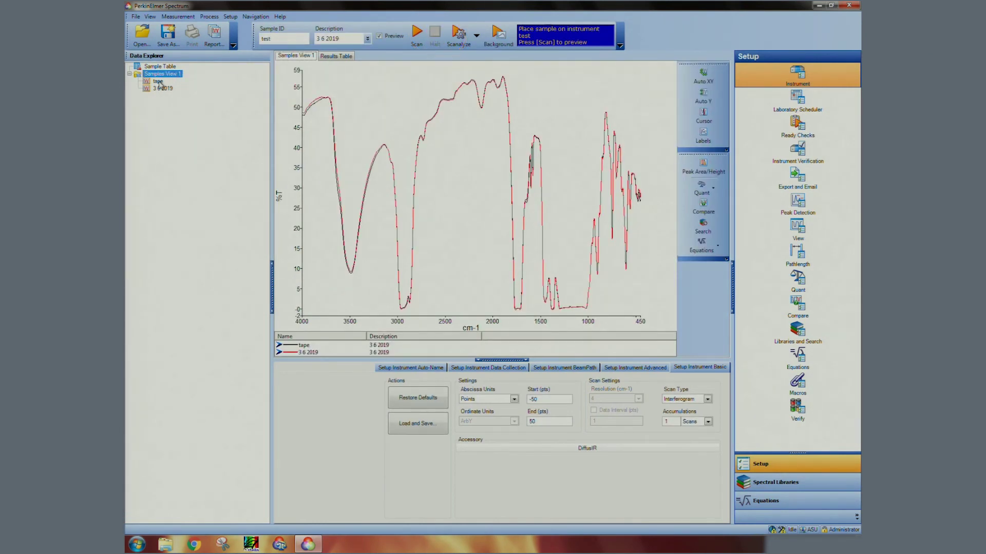
{"action": "double_click", "coordinate": [159, 84]}
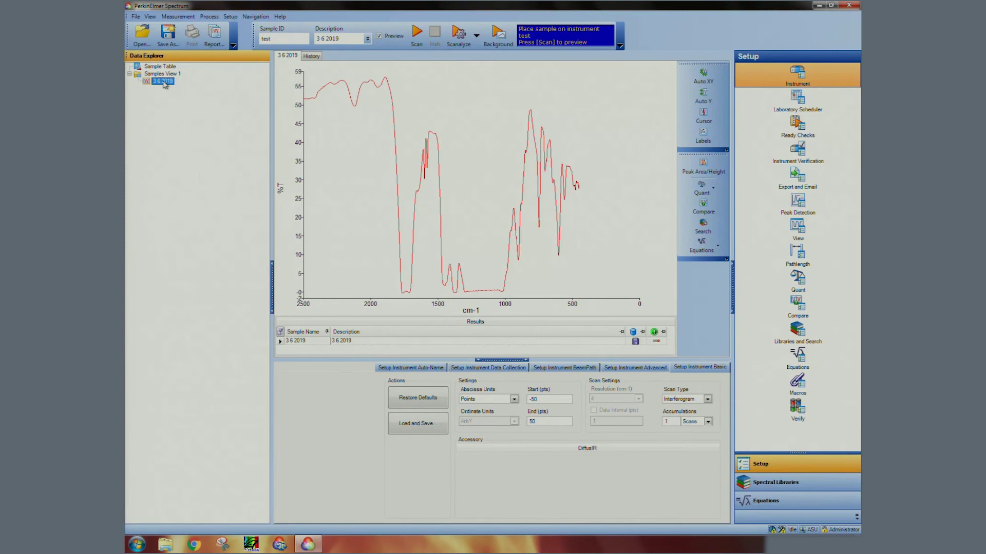
{"action": "key", "text": "Delete"}
{"action": "double_click", "coordinate": [285, 39]}
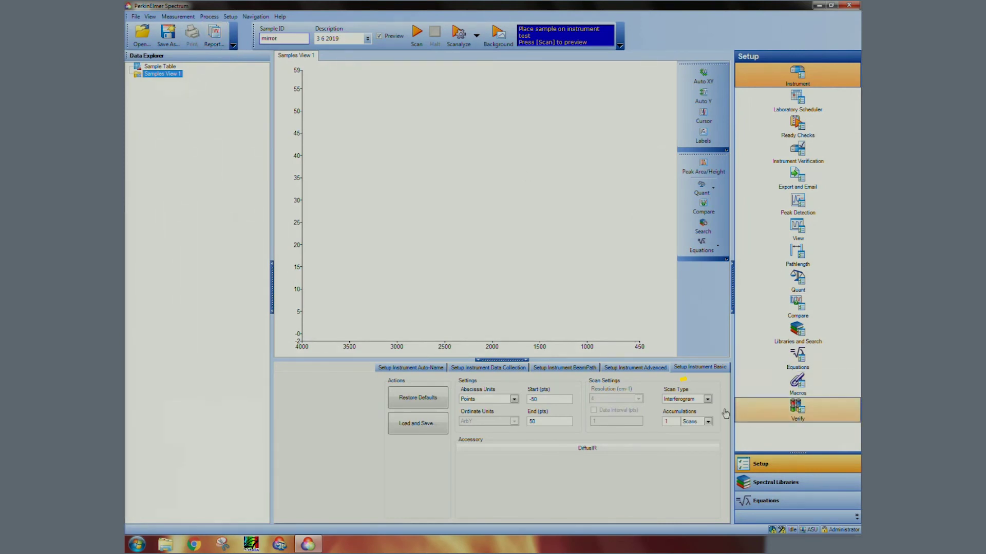
Set Scan Type to Sample, take a background, turn Preview off, and scan the mirror as 'mirror test'.
{"action": "left_click", "coordinate": [707, 399]}
{"action": "left_click", "coordinate": [687, 421]}
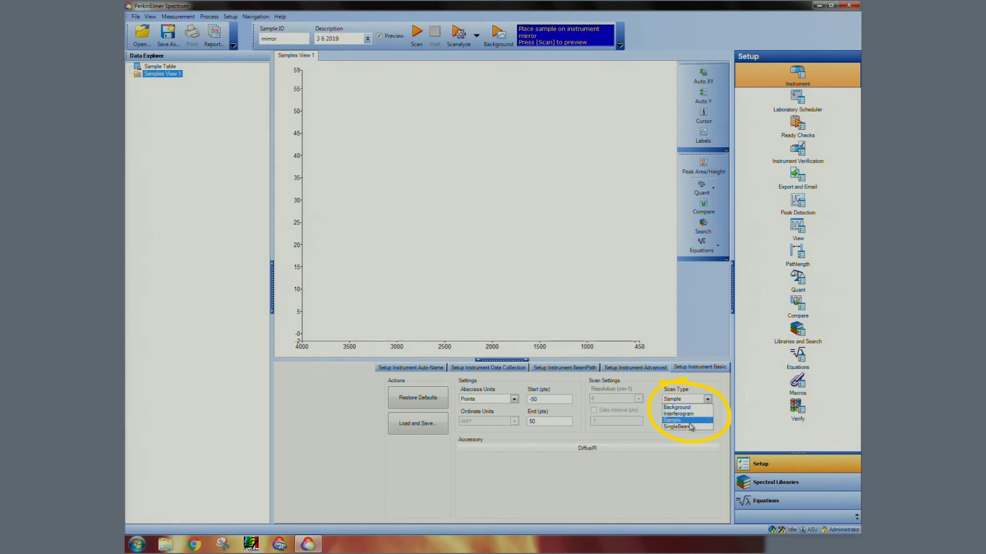
{"action": "left_click", "coordinate": [687, 422]}
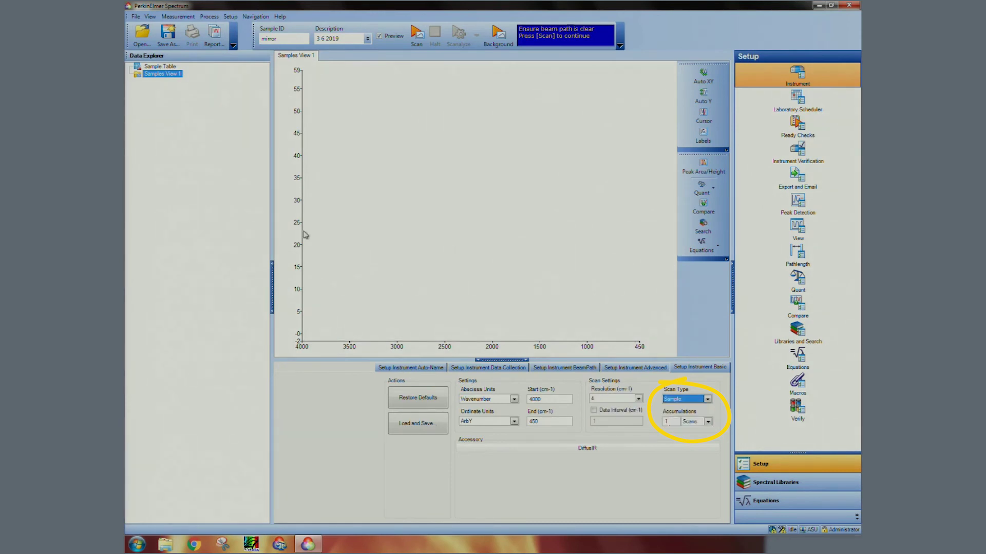
{"action": "left_click", "coordinate": [498, 34]}
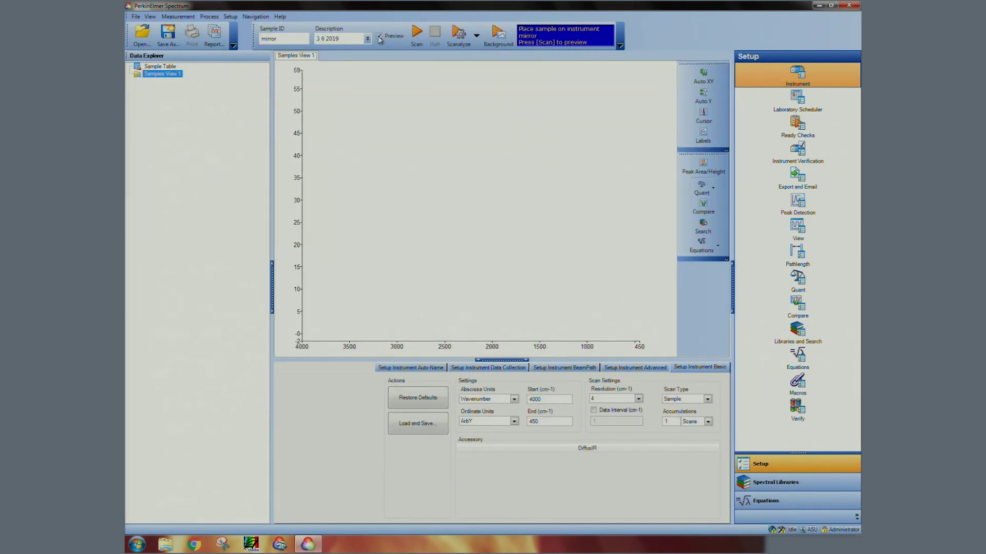
{"action": "left_click", "coordinate": [379, 38]}
{"action": "left_click", "coordinate": [416, 35]}
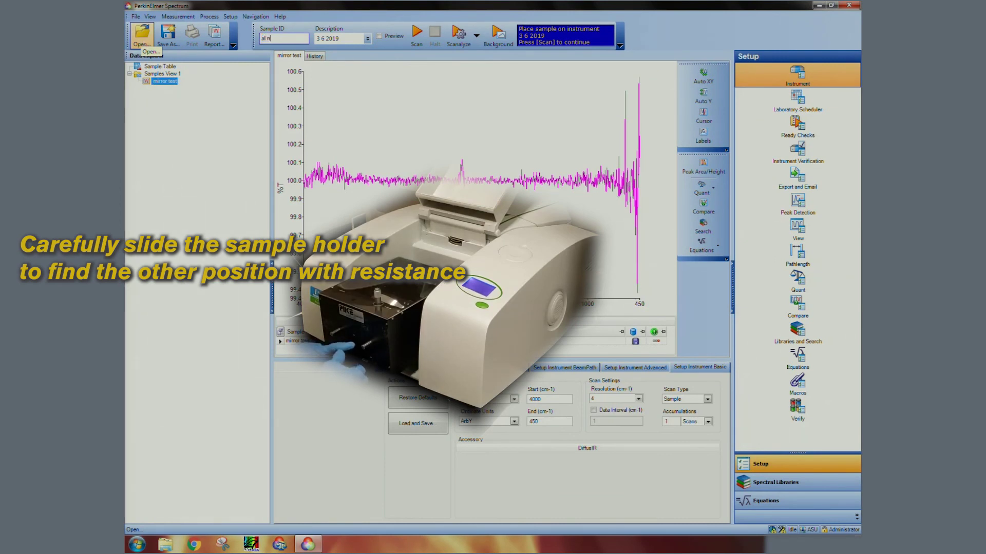
Change the sample ID to 'Al Sample' and set the scan type to Interferogram.
{"action": "key", "text": "BackSpace"}
{"action": "key", "text": "BackSpace"}
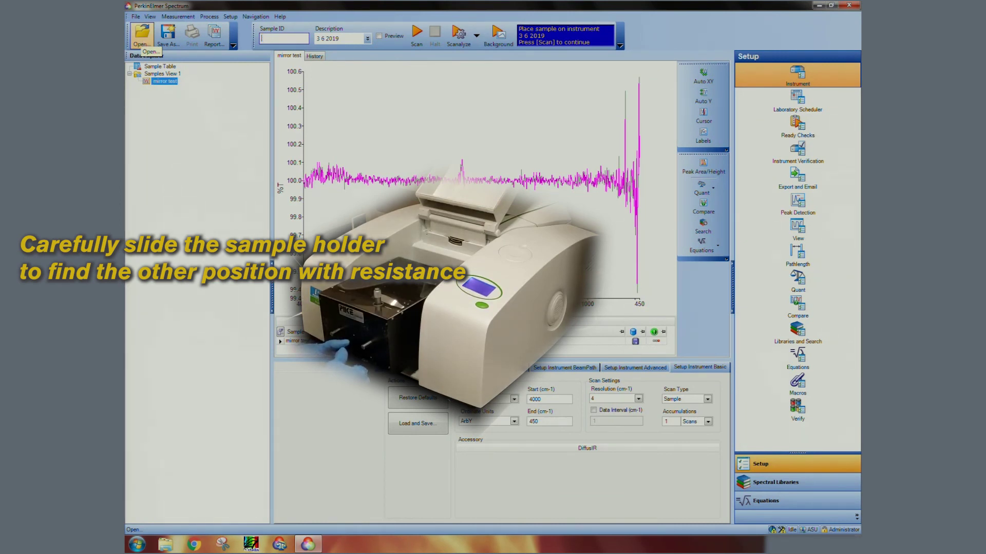
{"action": "type", "text": "Al Sample"}
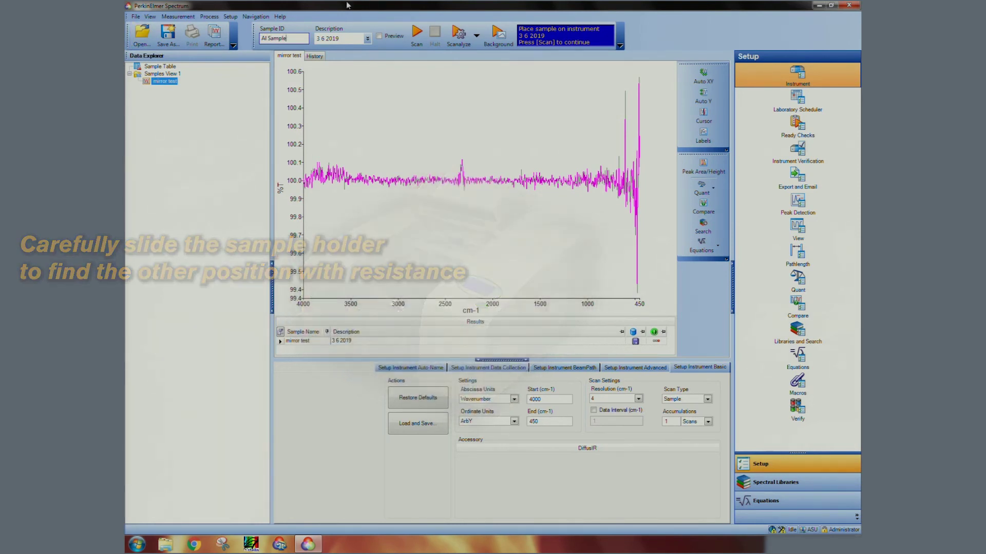
{"action": "left_click", "coordinate": [709, 401]}
{"action": "key", "text": "Up"}
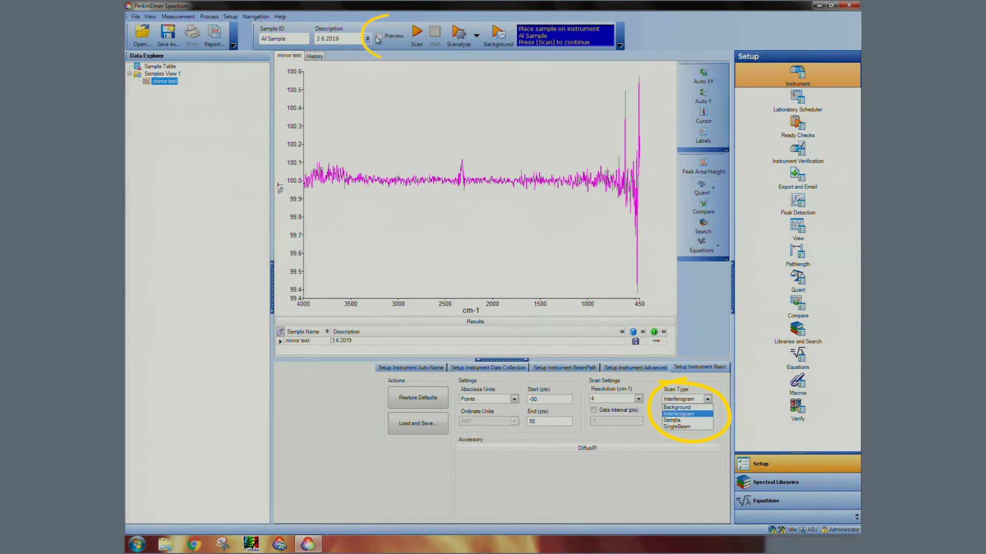
{"action": "key", "text": "Return"}
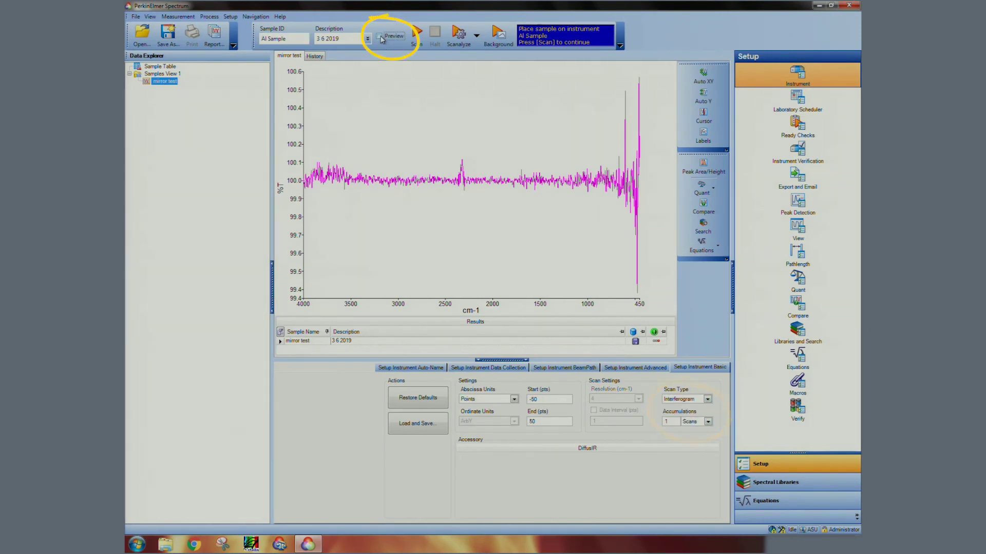
Preview the Al sample's interferogram and mark its centerburst peak at 0.09 with a horizontal cursor.
{"action": "left_click", "coordinate": [417, 35]}
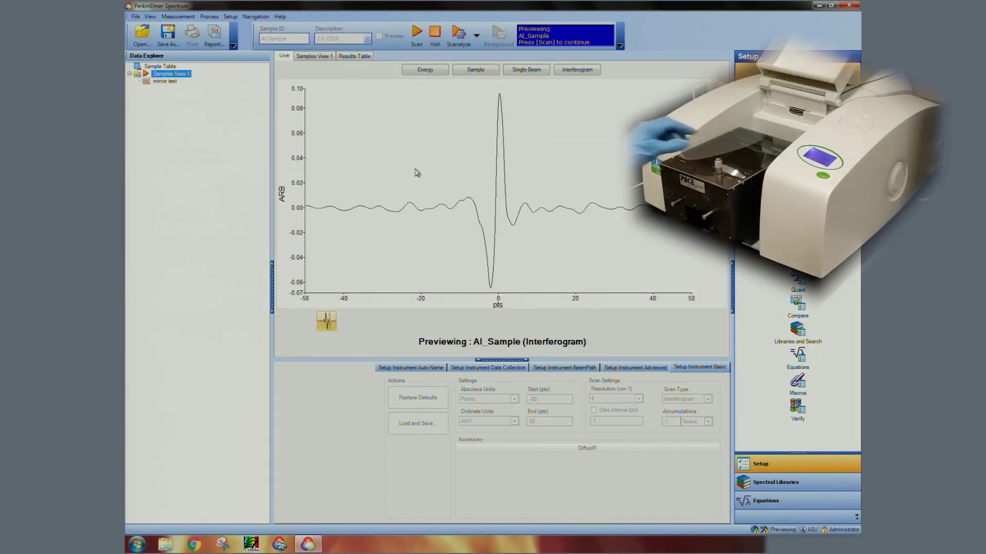
{"action": "right_click", "coordinate": [425, 167]}
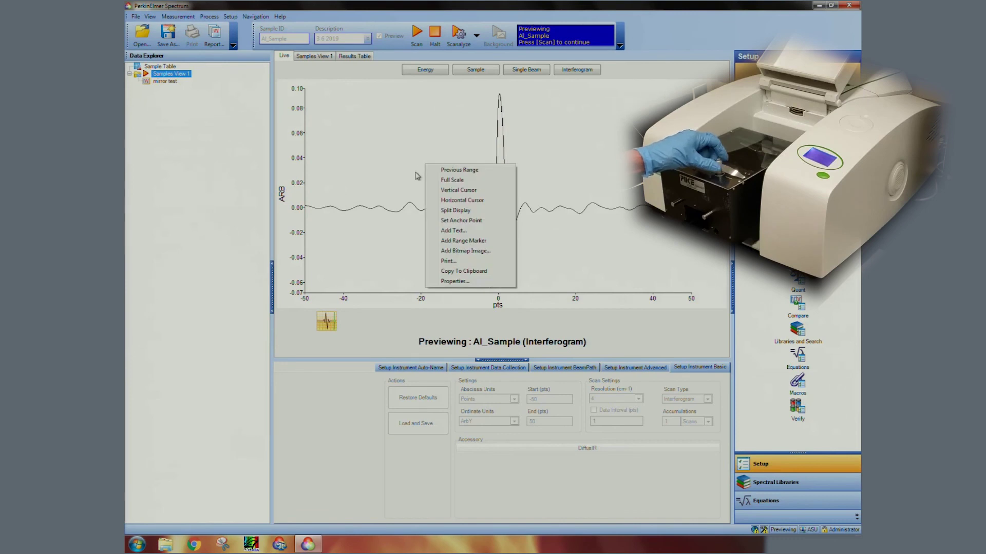
{"action": "left_click", "coordinate": [454, 200]}
{"action": "left_click_drag", "start_coordinate": [506, 191], "coordinate": [506, 93]}
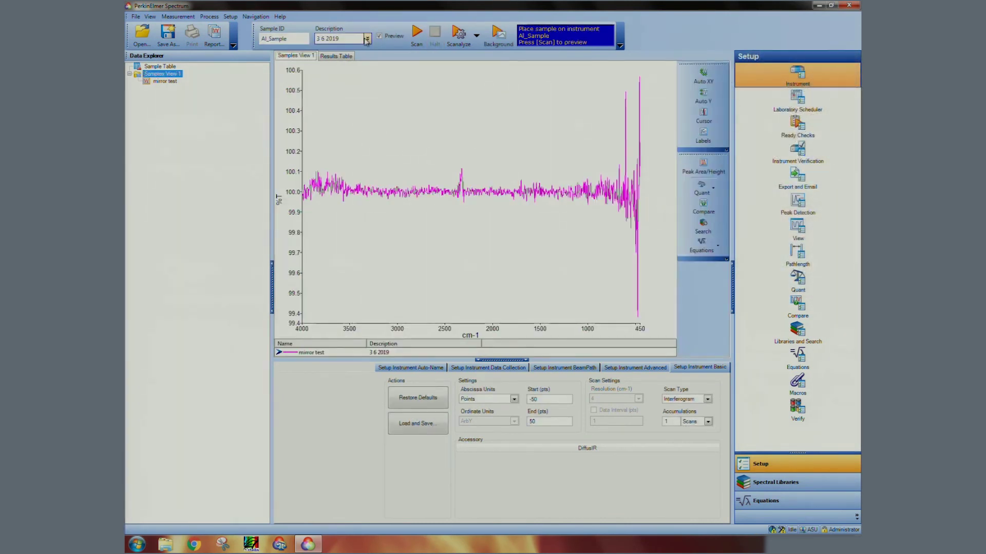
Toggle Preview off and back on, then set Scan Type to Sample to acquire the Al_Mirror spectrum.
{"action": "left_click", "coordinate": [379, 37]}
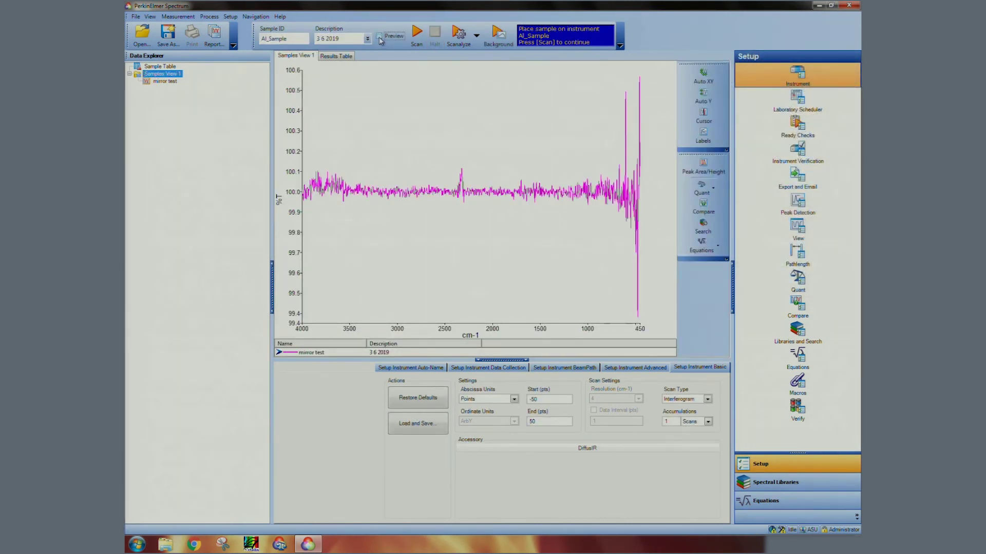
{"action": "left_click", "coordinate": [380, 36]}
{"action": "left_click", "coordinate": [708, 399]}
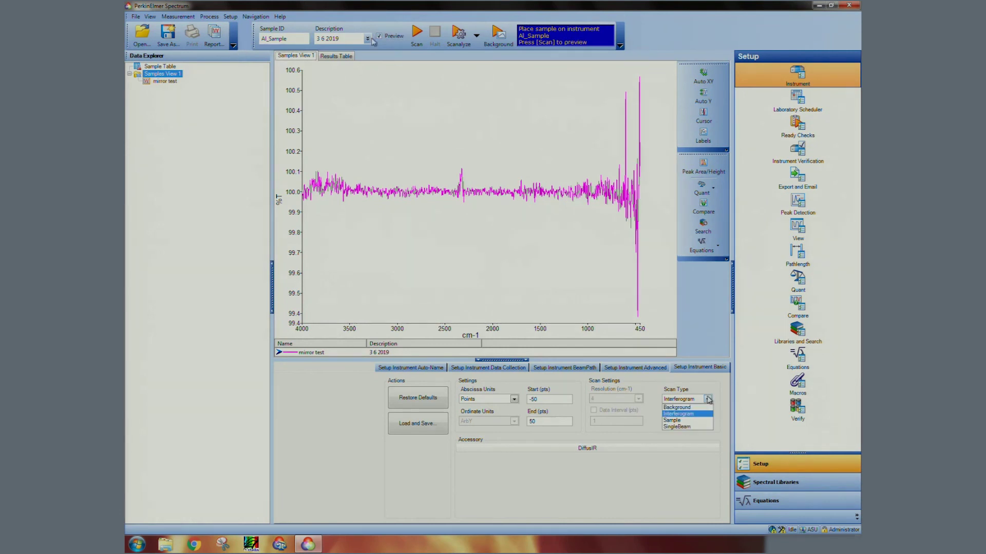
{"action": "left_click", "coordinate": [666, 420]}
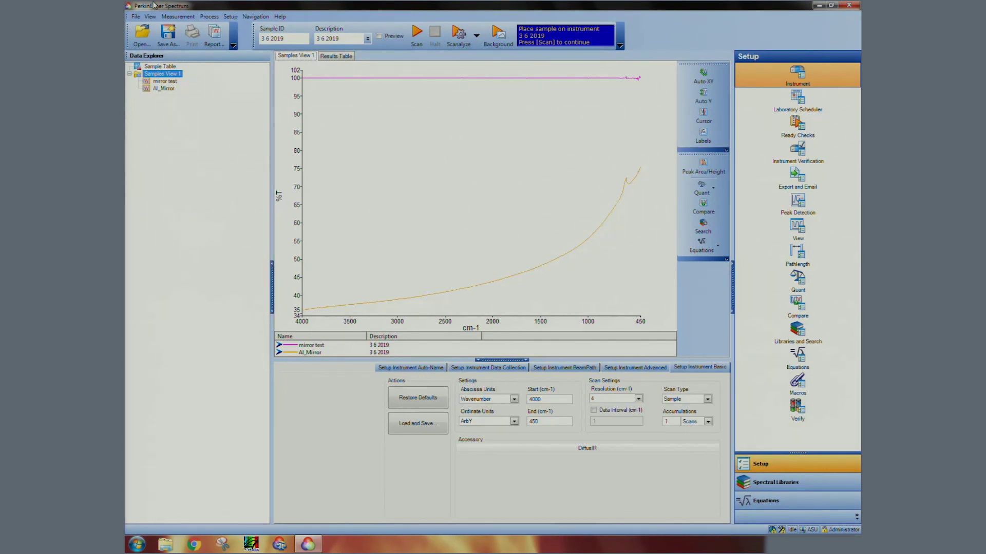
Exit Spectrum from the File menu, choosing 'Exit without saving datasets'.
{"action": "left_click", "coordinate": [135, 17]}
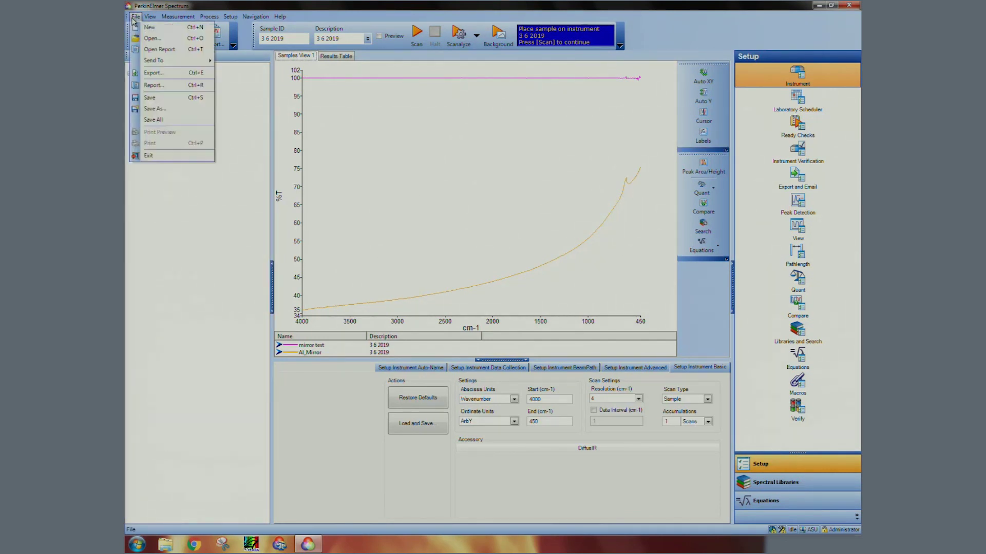
{"action": "left_click", "coordinate": [149, 156]}
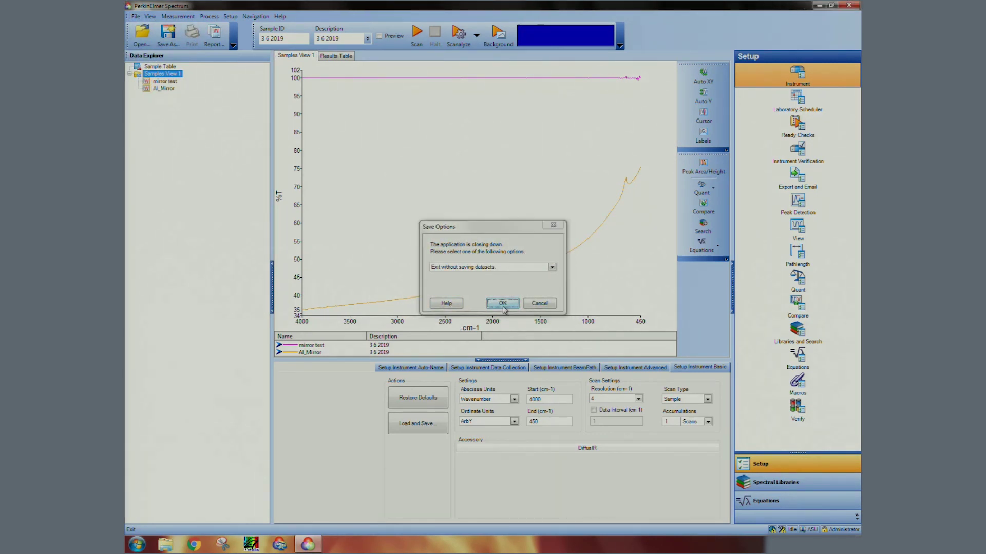
{"action": "left_click", "coordinate": [503, 304]}
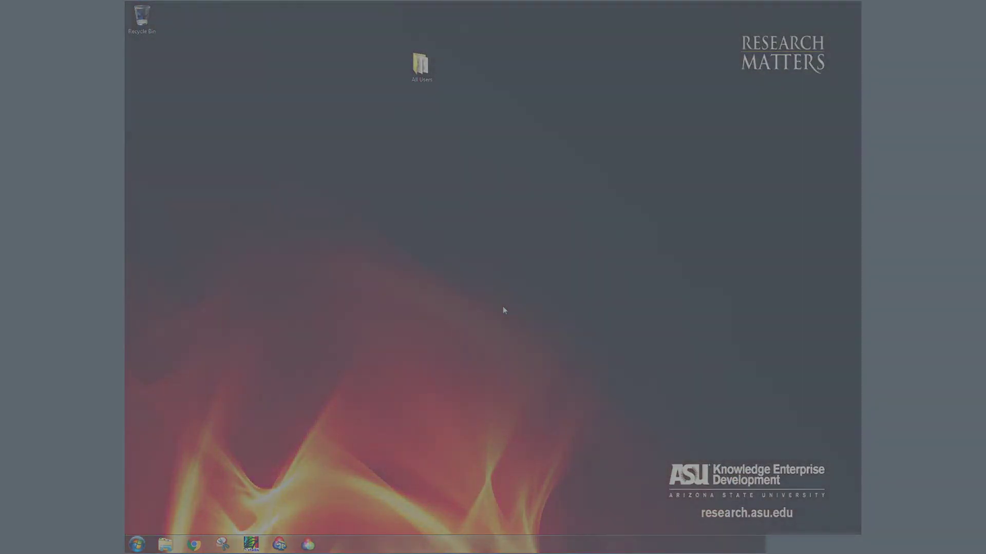